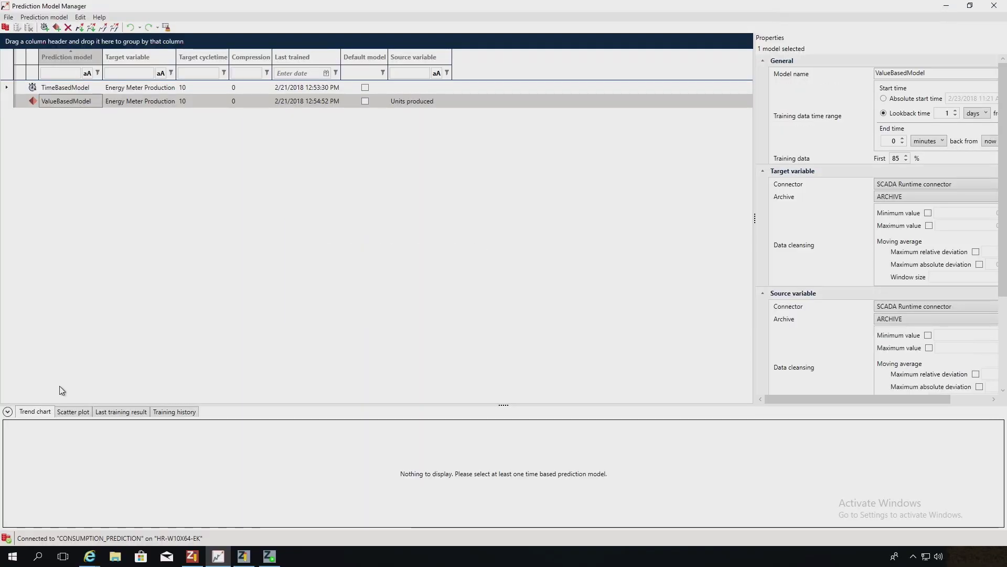
Show ValueBasedModel's real and predicted energy versus units produced as a scatter plot.
click(70, 413)
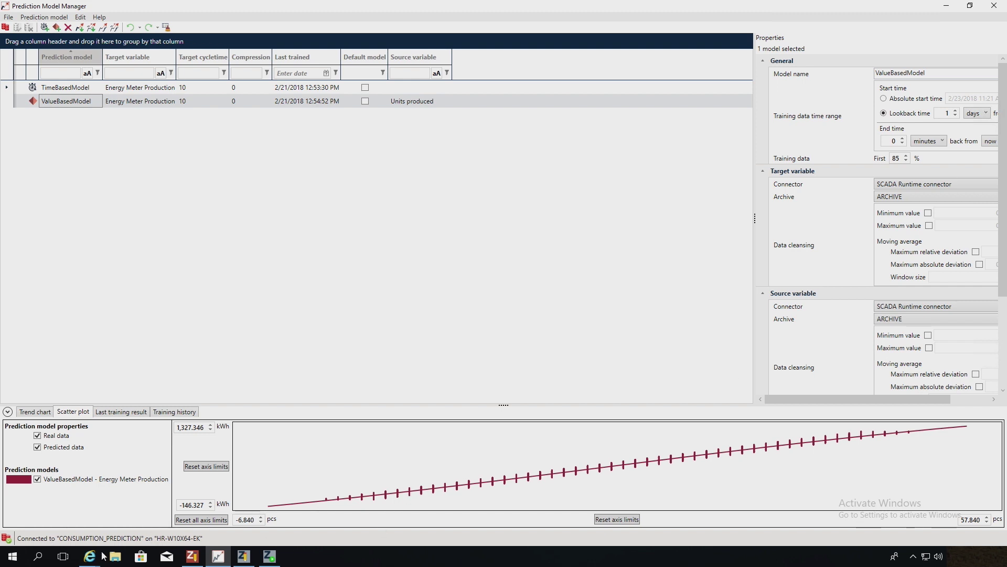
Bring the Internet Explorer Prediction Trend per Variable report for TimeBasedModel to the front.
mouse_move(89, 557)
click(129, 513)
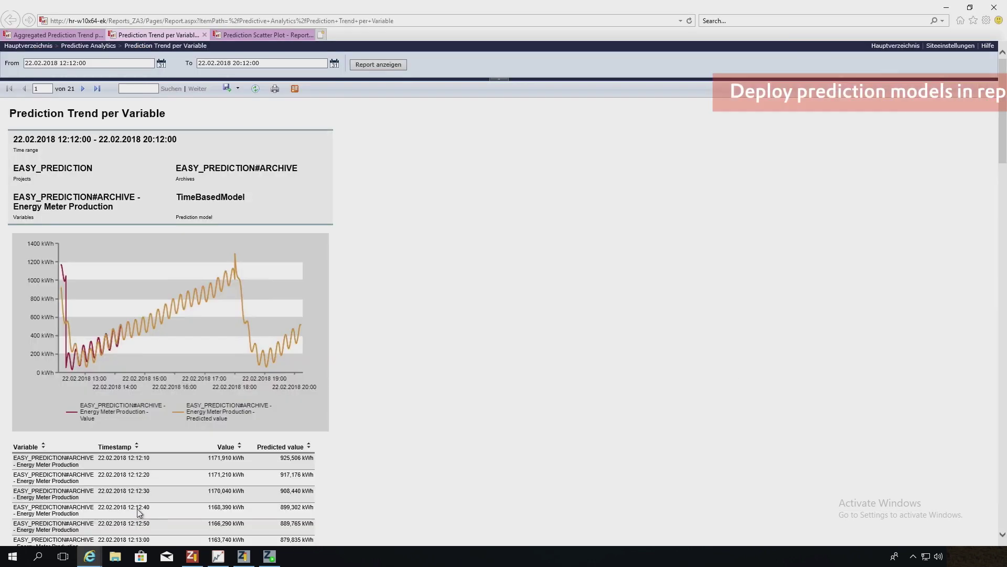